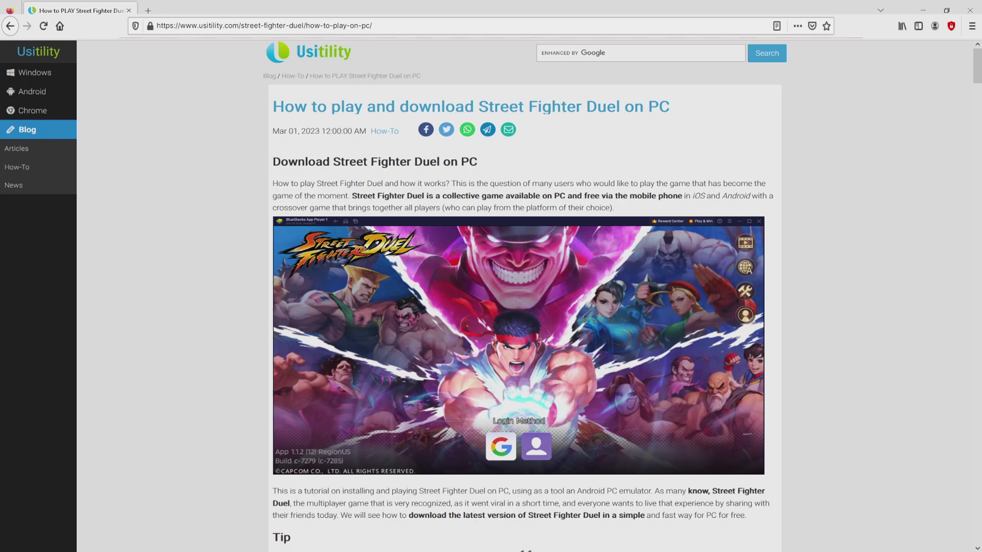
Scroll the Usitility article down to its tips and the Download Game on PC button.
scroll(518, 294, "down", 4)
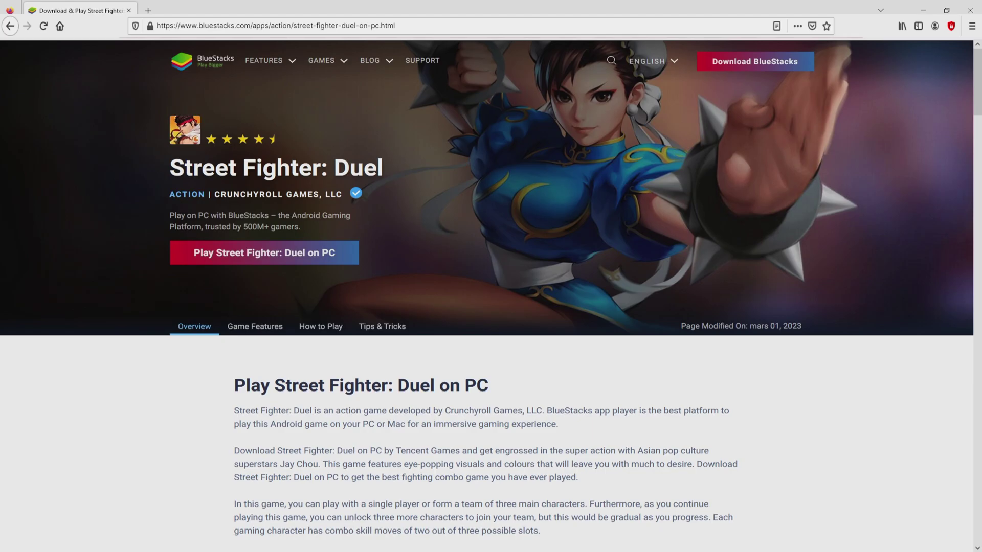
Browse the page's Game Features and How to Download sections, then return to the top.
scroll(491, 296, "down", 15)
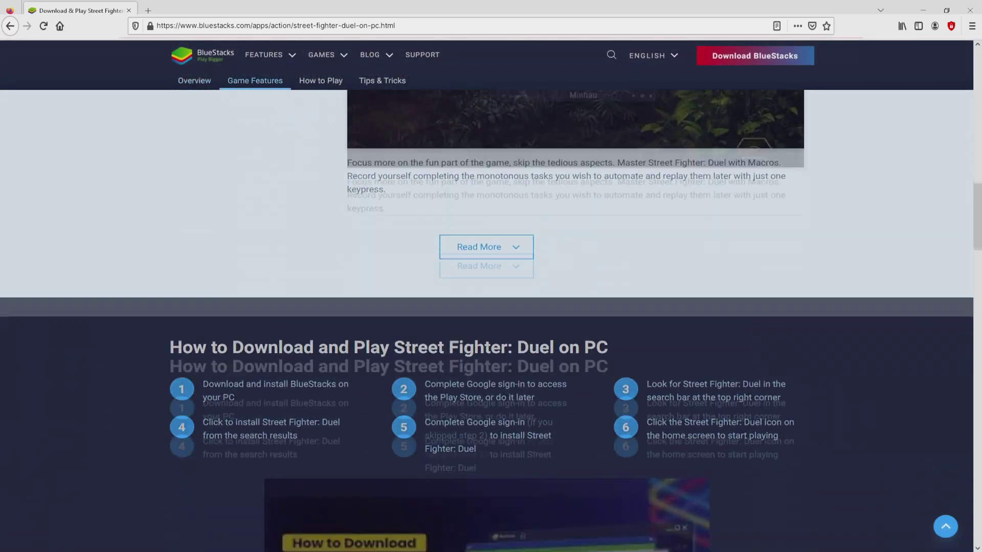
scroll(491, 307, "up", 5)
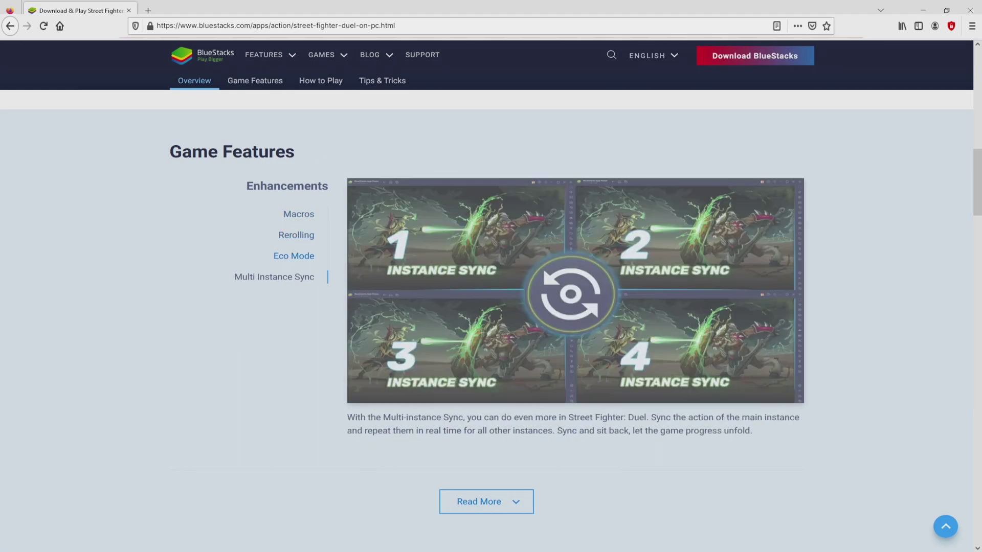
key("Home")
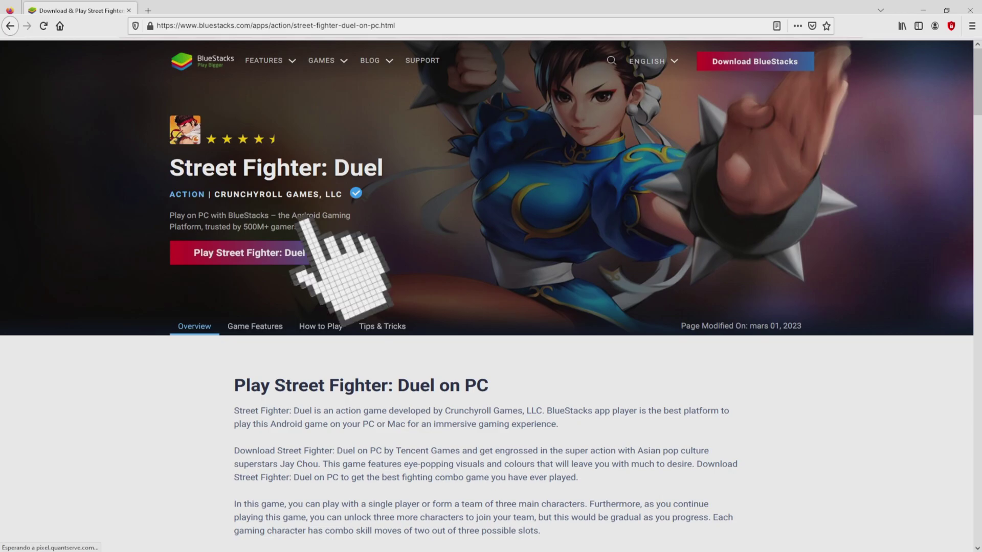
Download BlueStacksInstaller.exe from 'Play Street Fighter: Duel on PC' and run it.
left_click(286, 252)
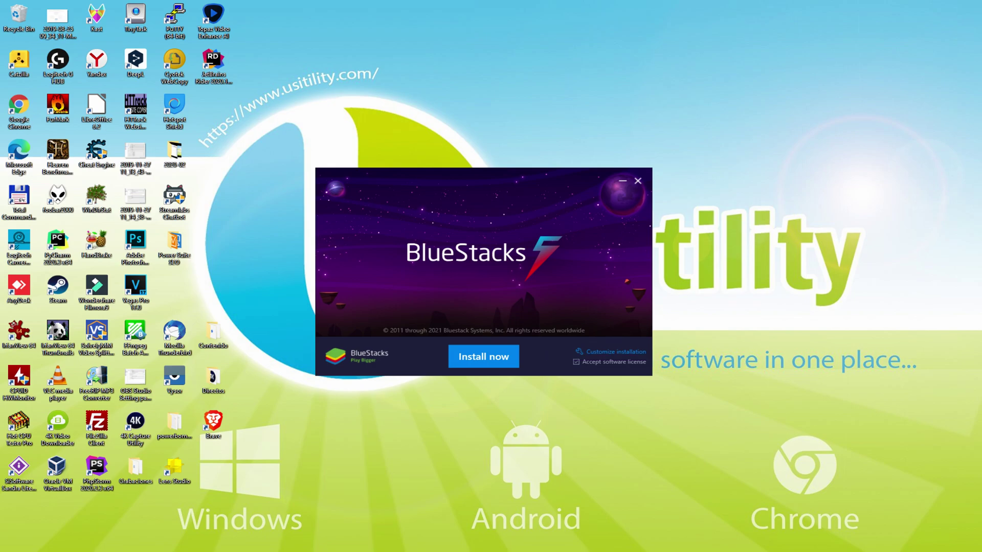
Check the data path under Customize installation, then install BlueStacks with default settings.
left_click(606, 352)
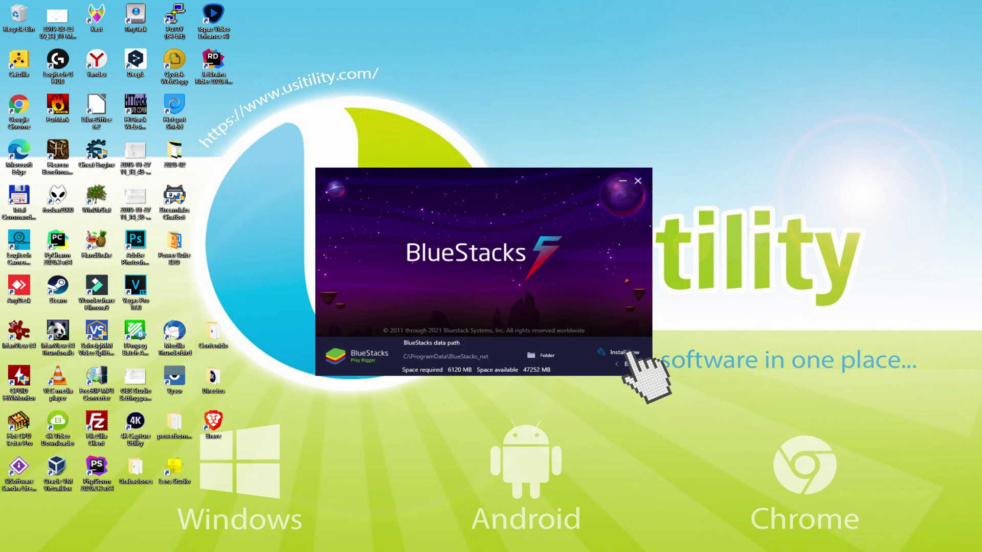
left_click(621, 363)
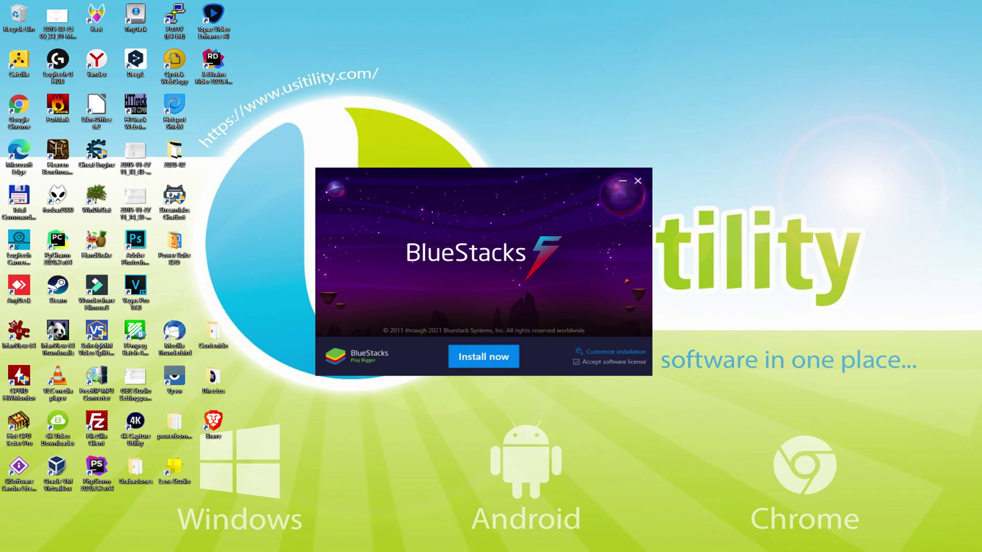
left_click(481, 353)
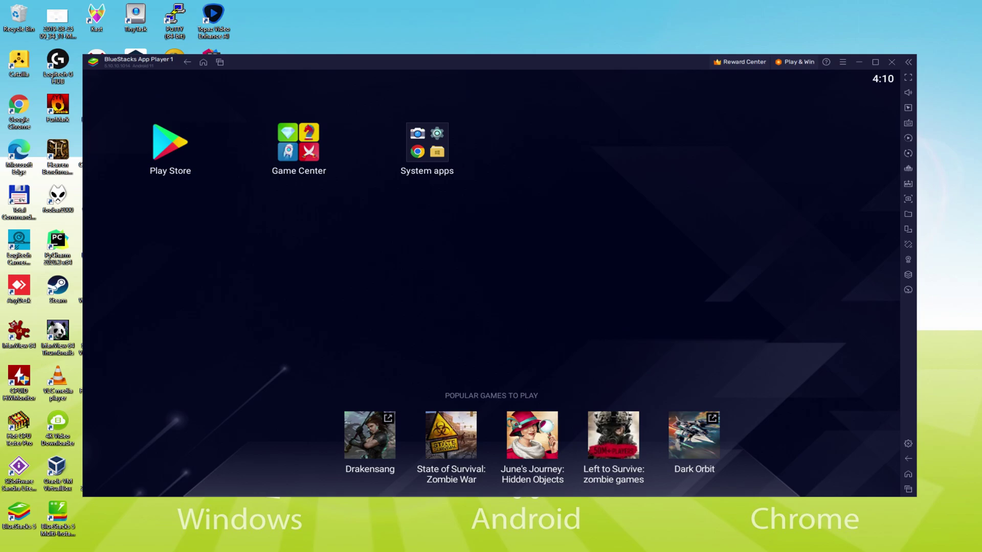
Open the Play Store and sign in with the Google account's e-mail and password.
left_click(186, 158)
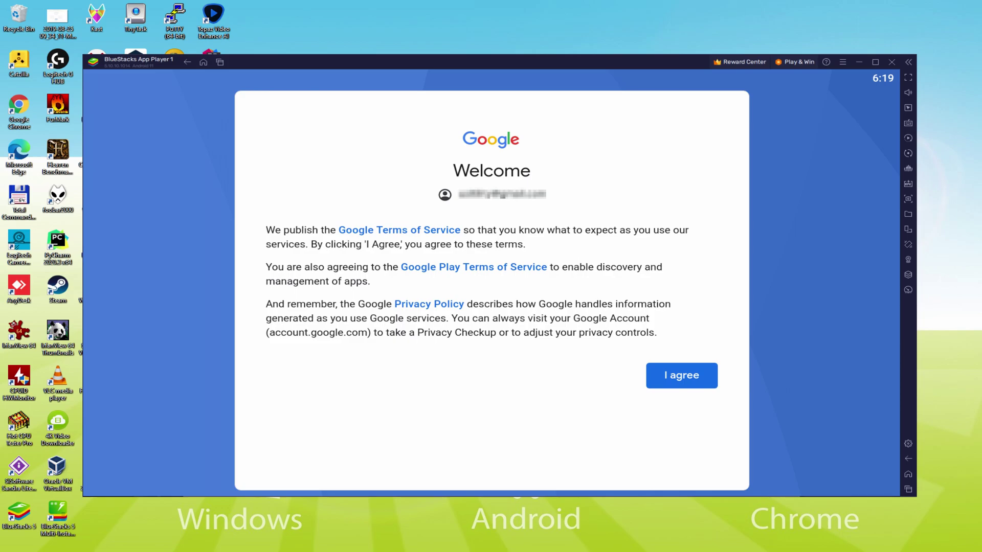
Agree to Google's terms, turn off Back up to Google Drive, and accept.
left_click(681, 377)
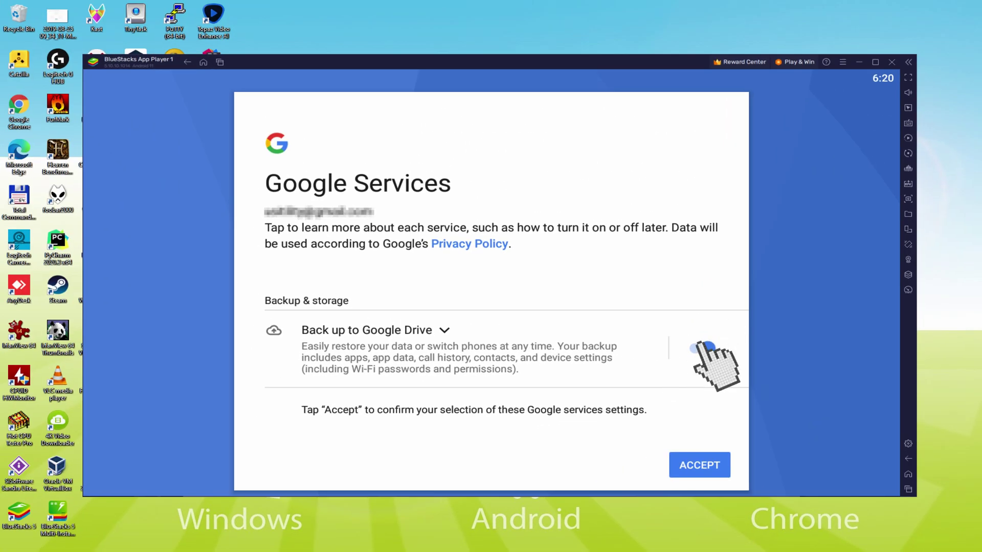
left_click(701, 348)
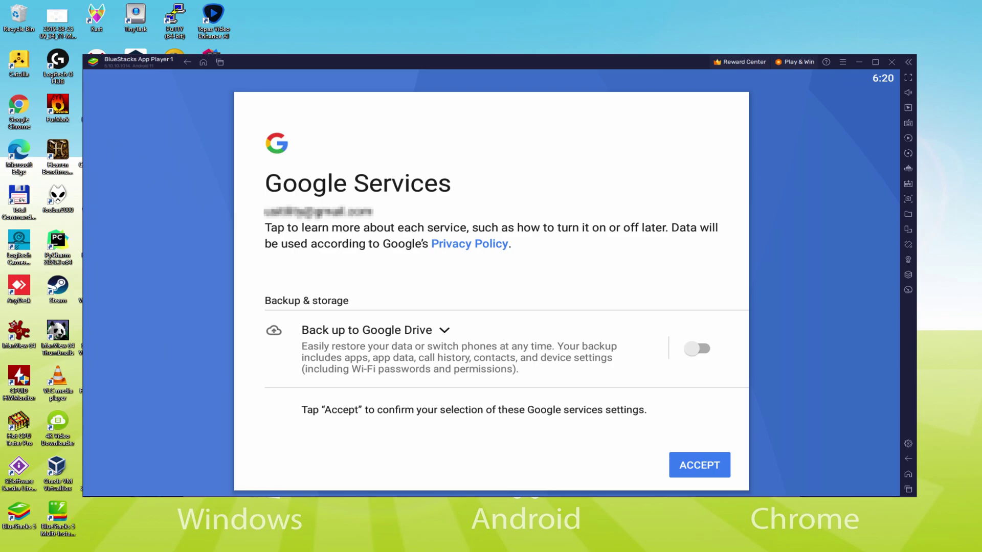
left_click(700, 465)
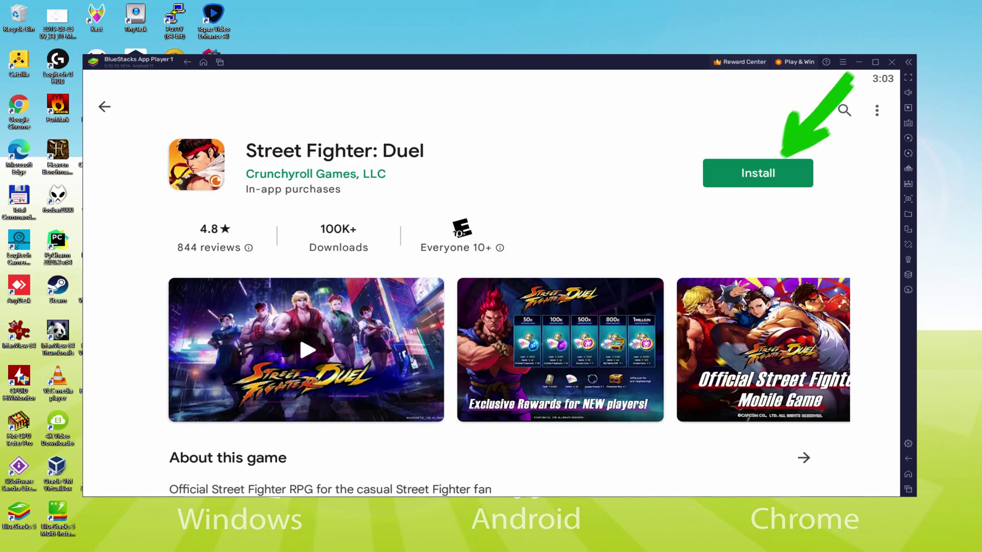
Install Street Fighter: Duel from its Google Play listing.
left_click(785, 174)
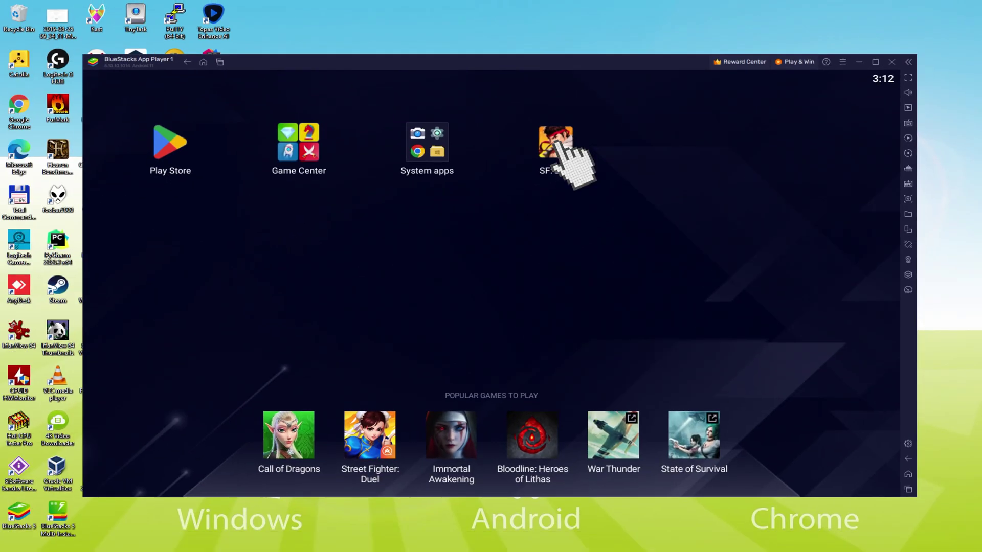
Launch SF: Duel, get through the opening cutscene dialogue, and begin the first fight.
left_click(558, 145)
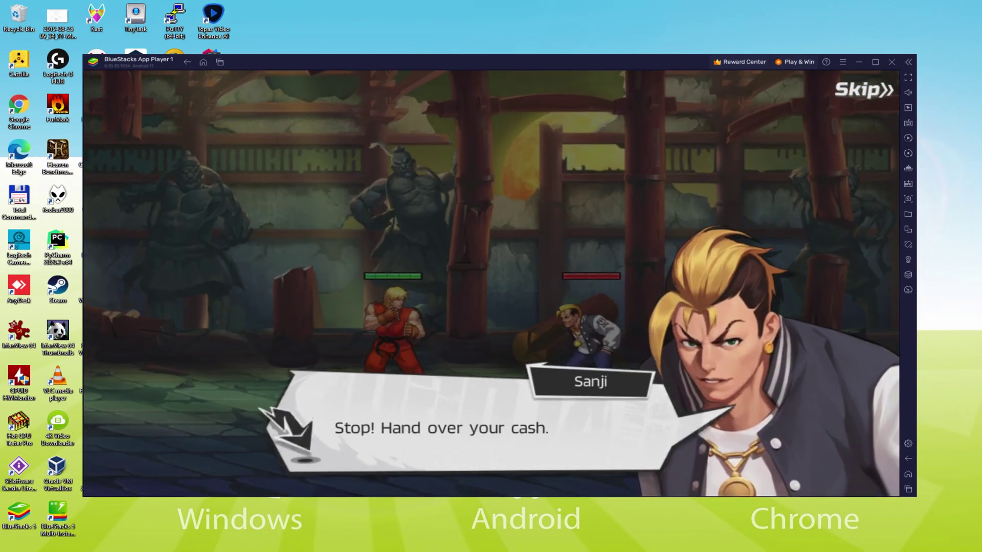
left_click(569, 438)
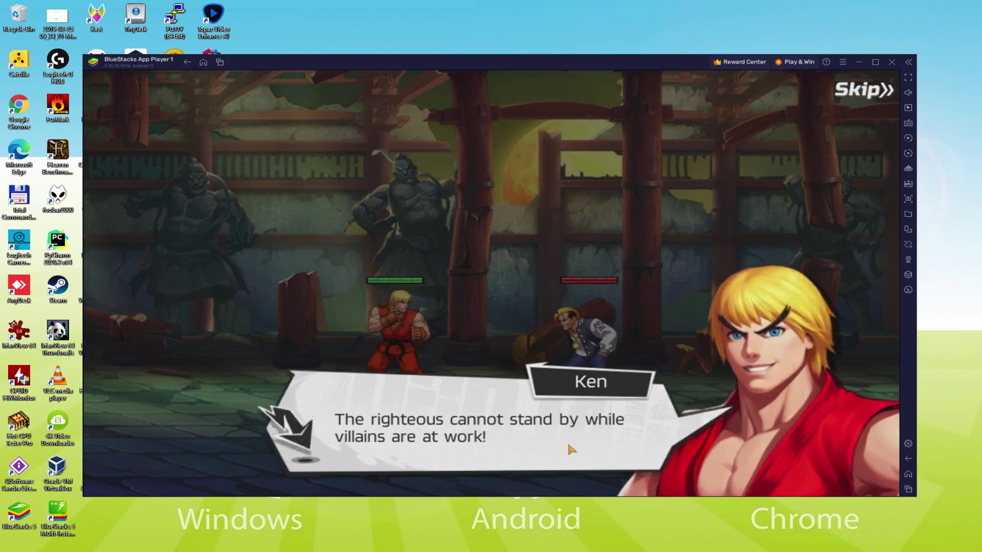
left_click(566, 441)
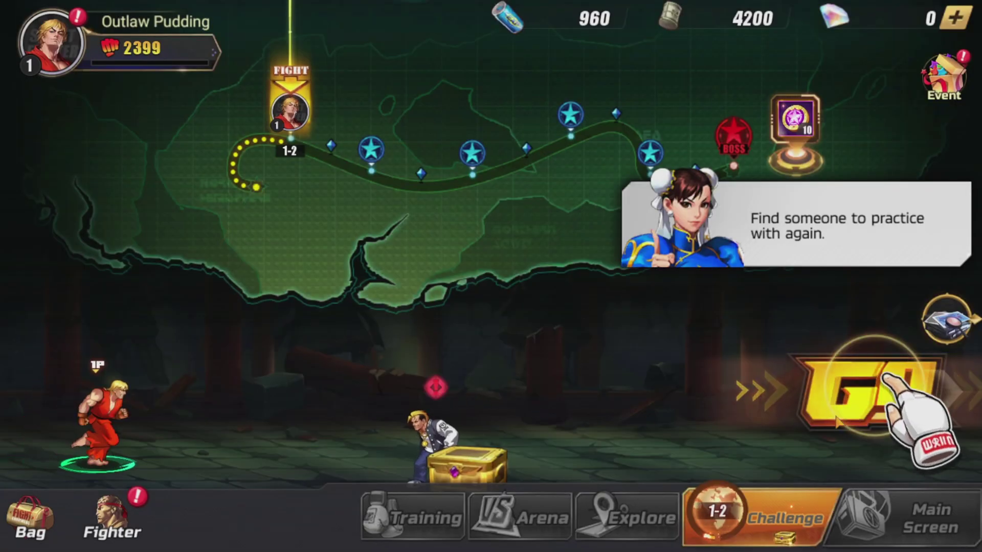
Start the stage 1-2 challenge and fire Ken's Flaming Shoryuken Super Combo.
left_click(870, 399)
left_click(808, 436)
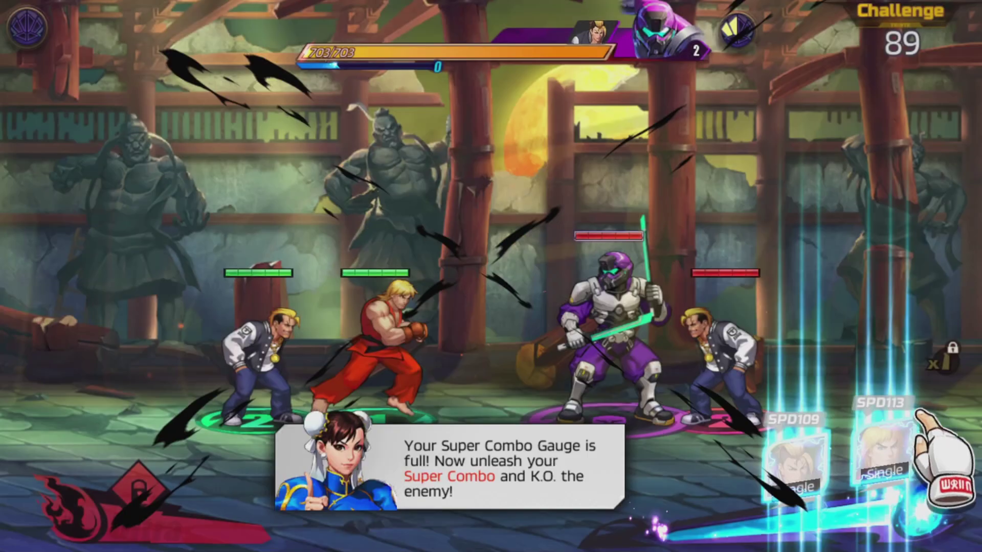
left_click(880, 456)
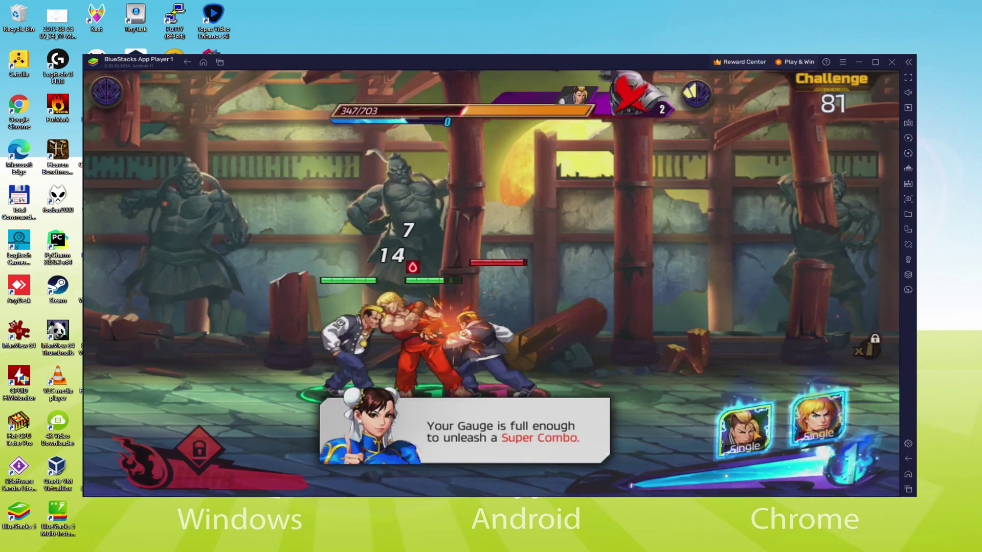
Use the partner fighter's Super Combo to win stage 1-2 and reach Level Up.
left_click(747, 451)
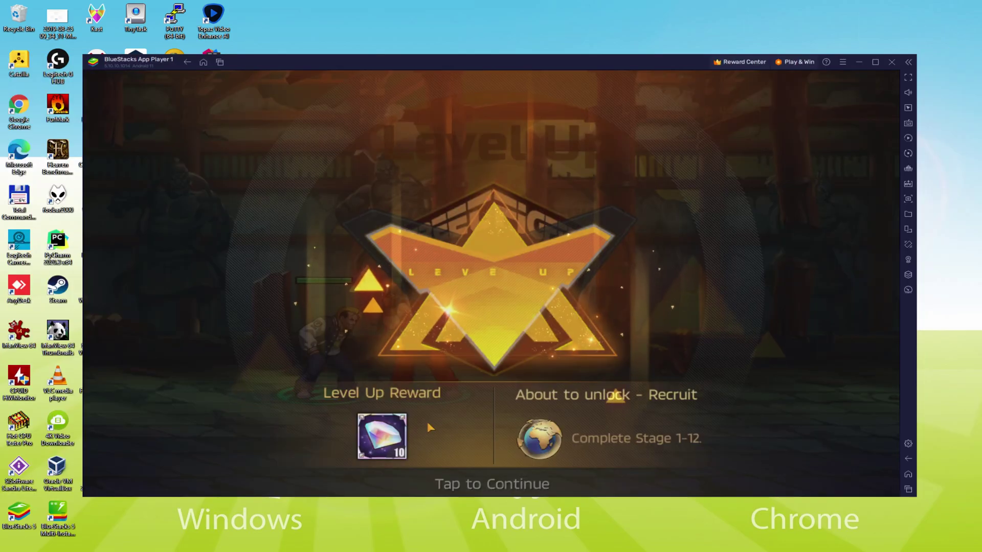
Dismiss the Level Up rewards and start the stage 1-3 fight to unlock Ibuki.
left_click(483, 482)
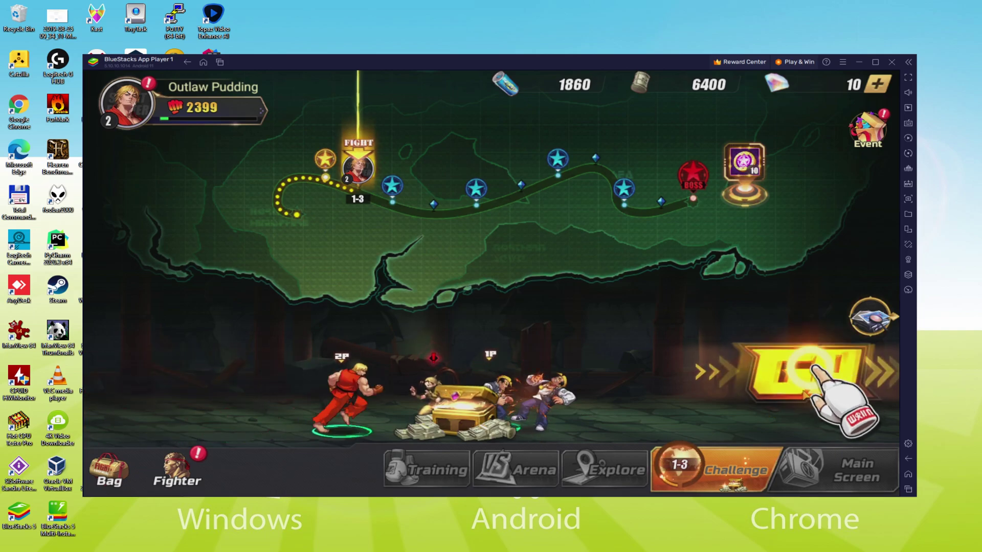
left_click(695, 444)
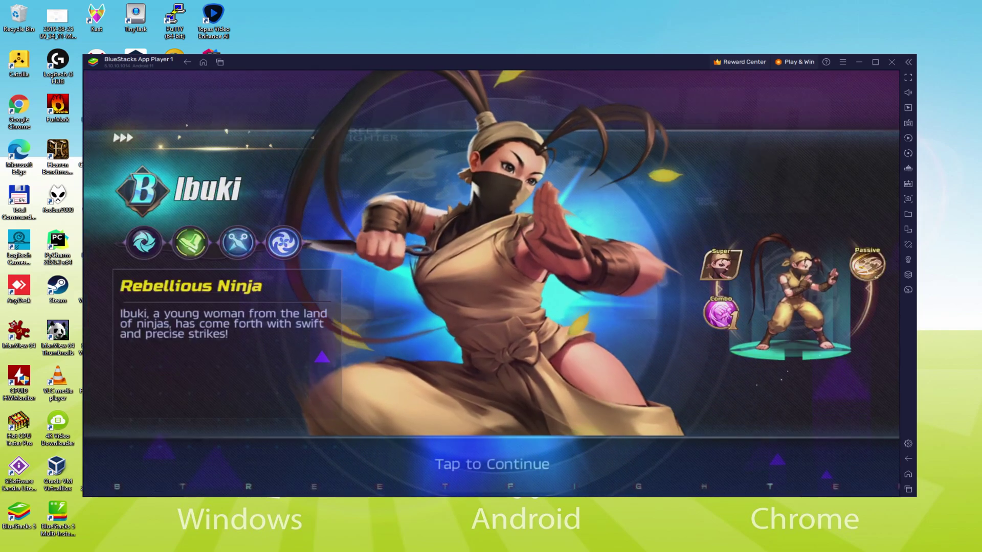
Clear Ibuki's unlock card, the victory rewards and her dialogue, then promote Ibuki.
left_click(507, 394)
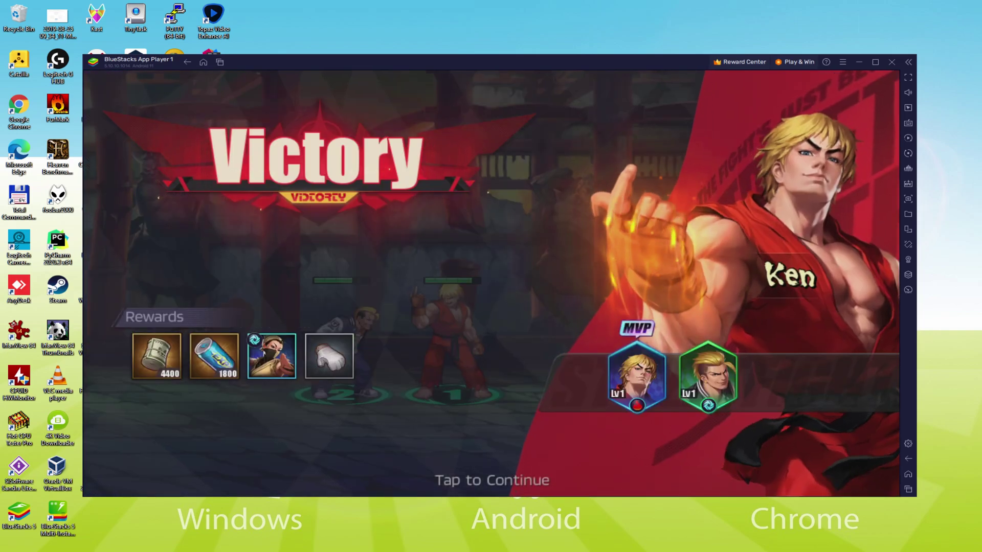
left_click(583, 443)
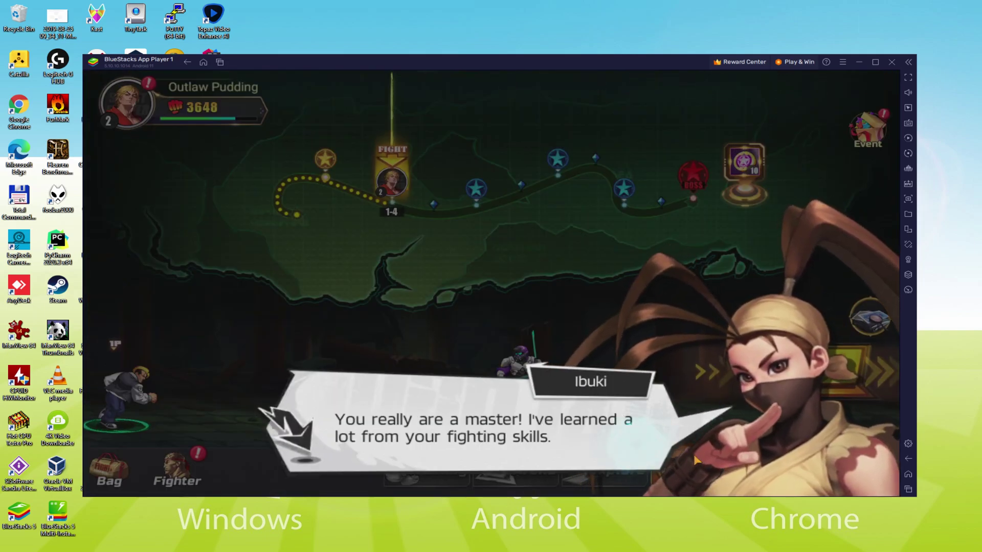
left_click(714, 449)
left_click(718, 450)
left_click(702, 425)
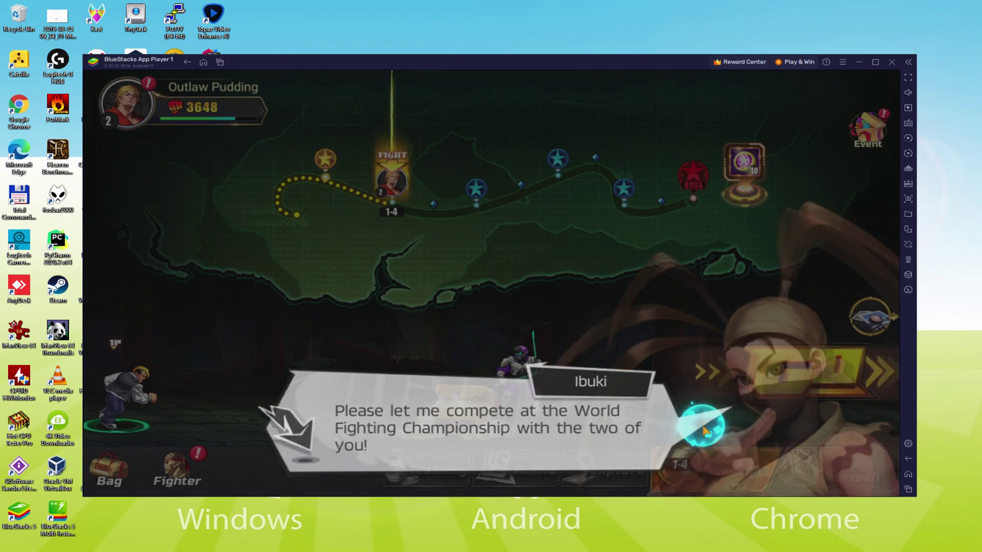
left_click(798, 381)
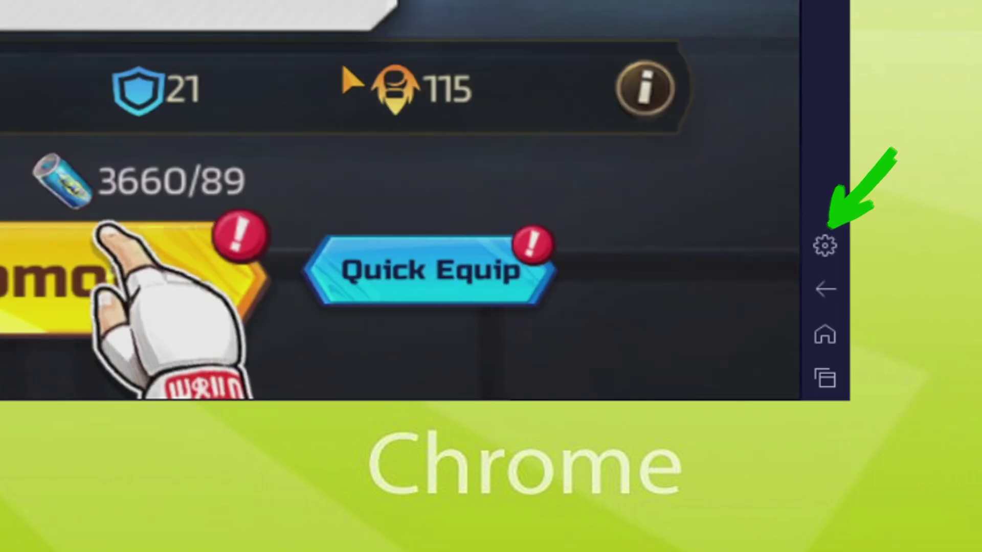
left_click(59, 276)
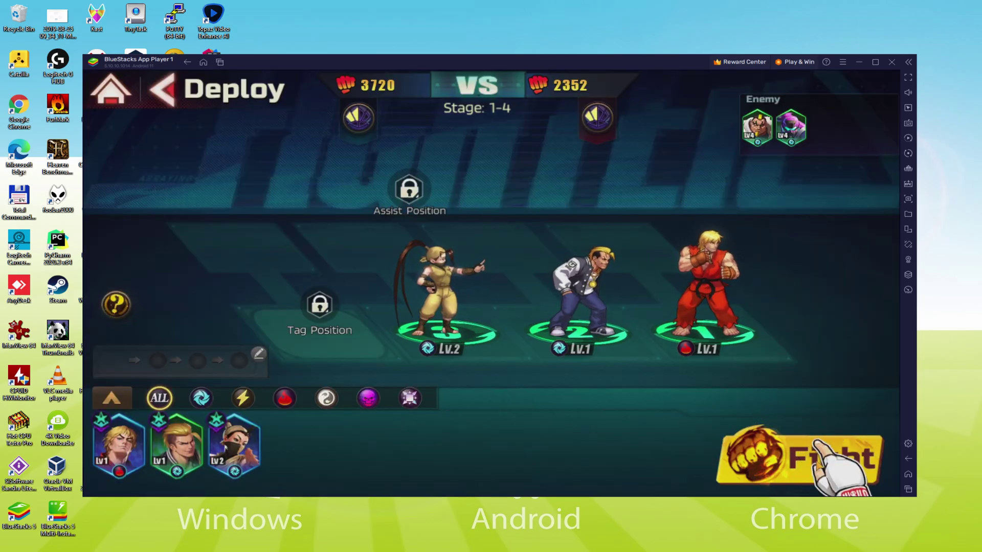
Launch the stage 1-4 fight with the deployed team and fire Ibuki's Super Combo.
left_click(822, 461)
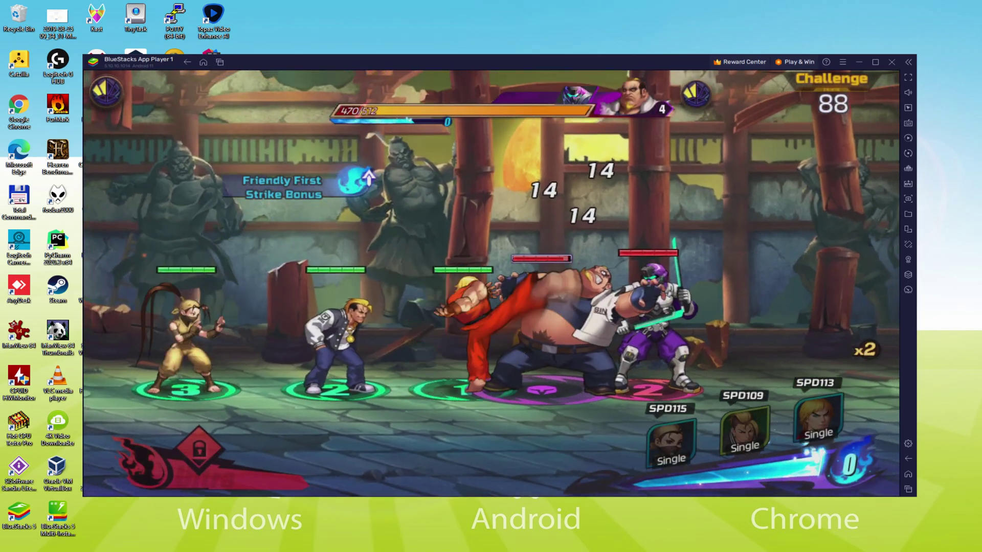
left_click(670, 440)
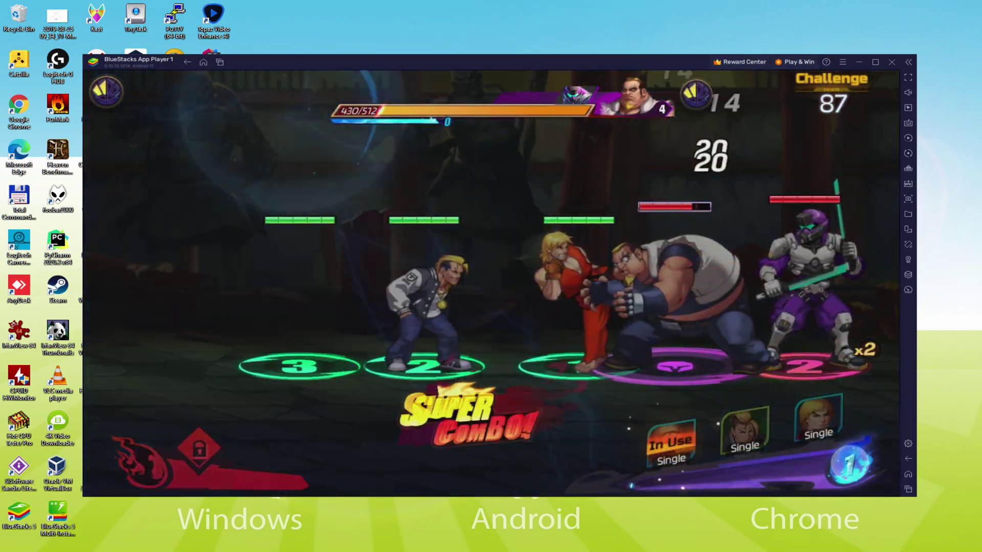